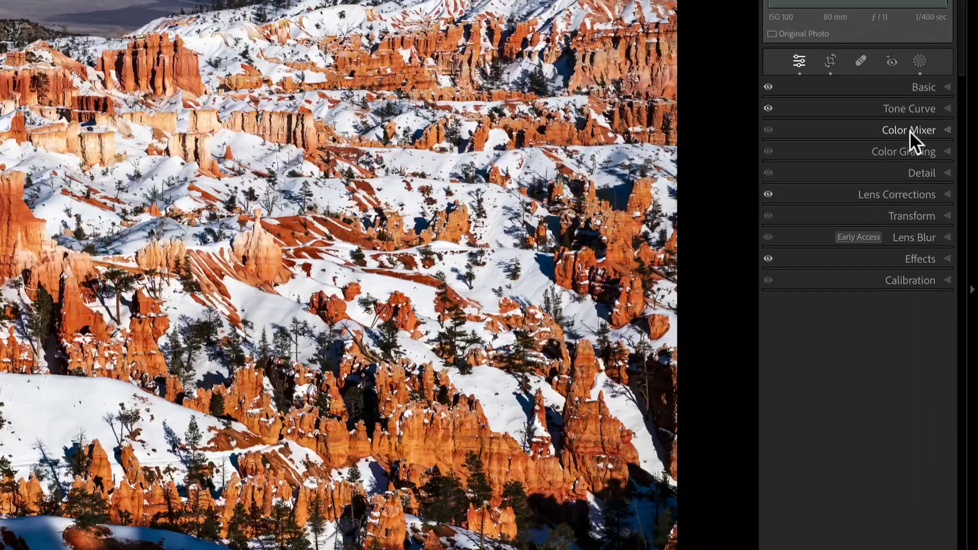
Sample the sunlit orange rock with the Point Color dropper in the Color Mixer.
{"action": "left_click", "coordinate": [907, 130]}
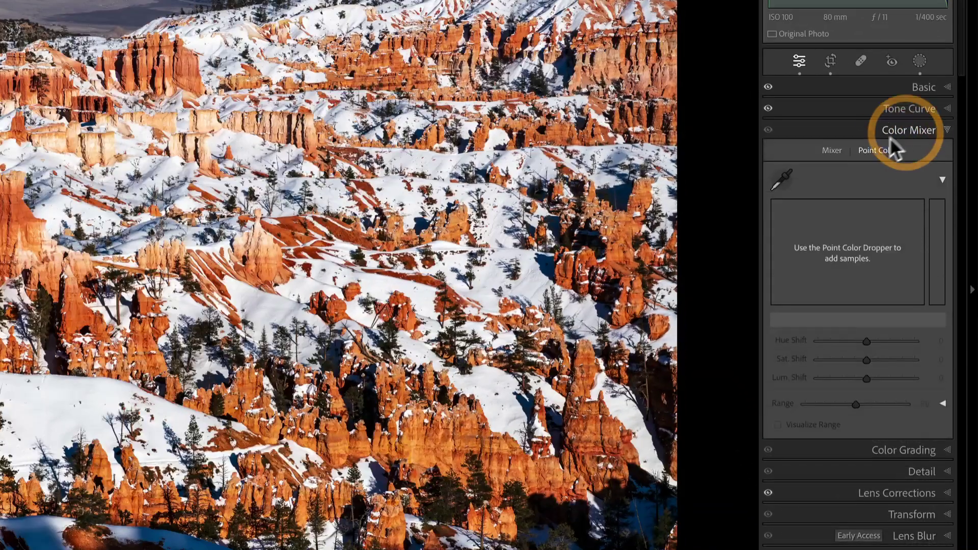
{"action": "left_click", "coordinate": [833, 151]}
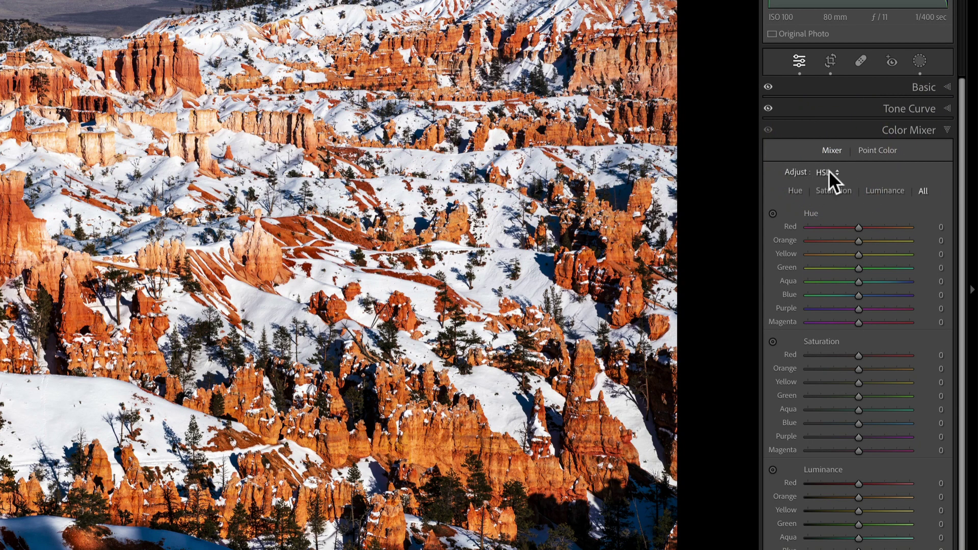
{"action": "left_click", "coordinate": [878, 151]}
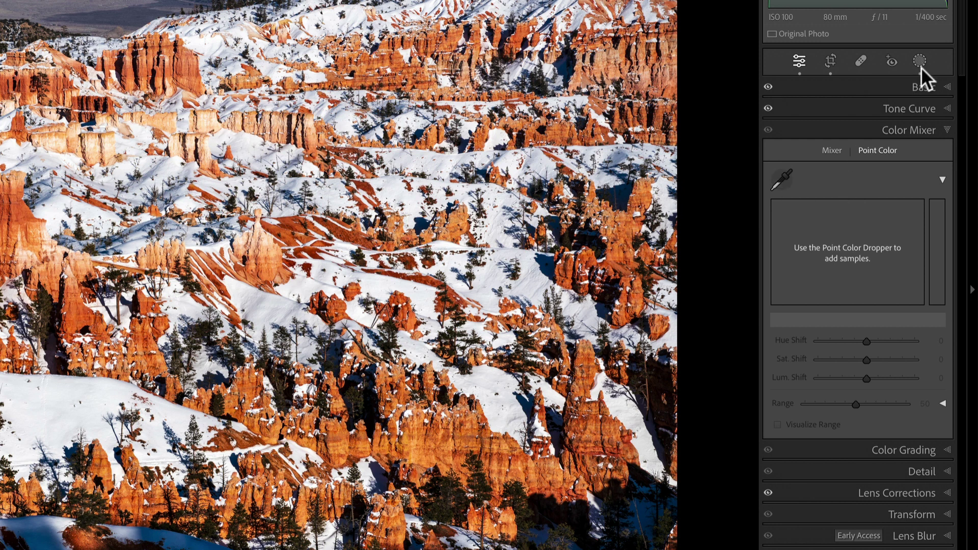
{"action": "left_click", "coordinate": [785, 177]}
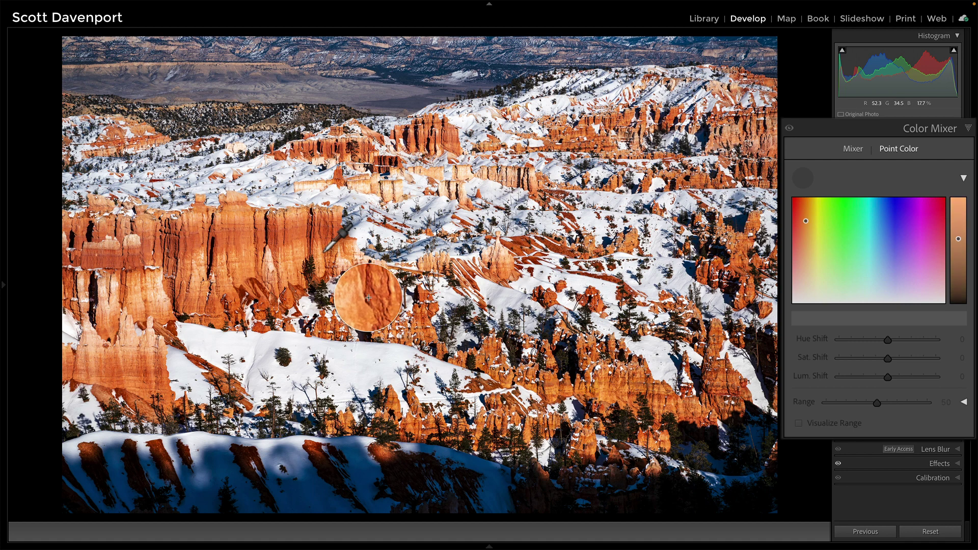
{"action": "left_click", "coordinate": [367, 298]}
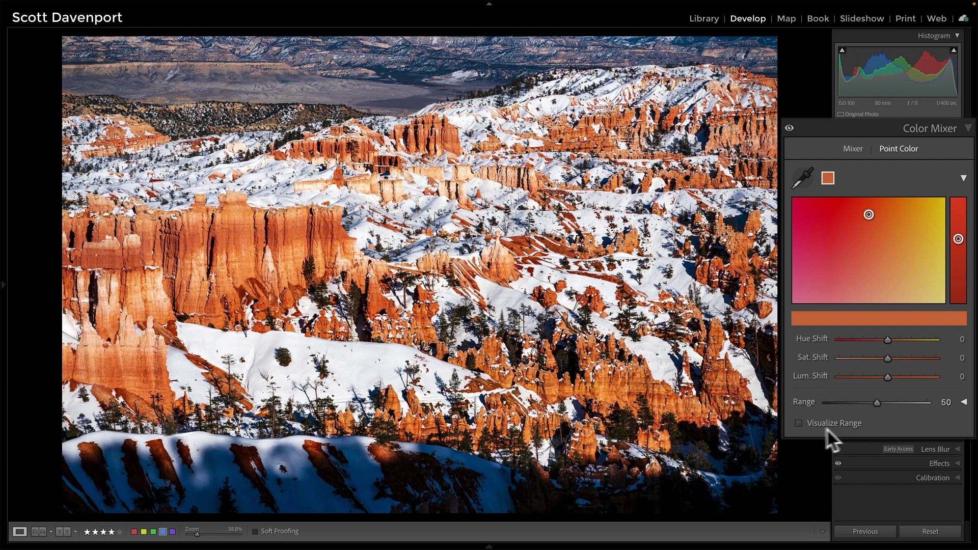
Visualize the orange sample's affected range in the photo and set its Range to 55.
{"action": "left_click", "coordinate": [798, 422]}
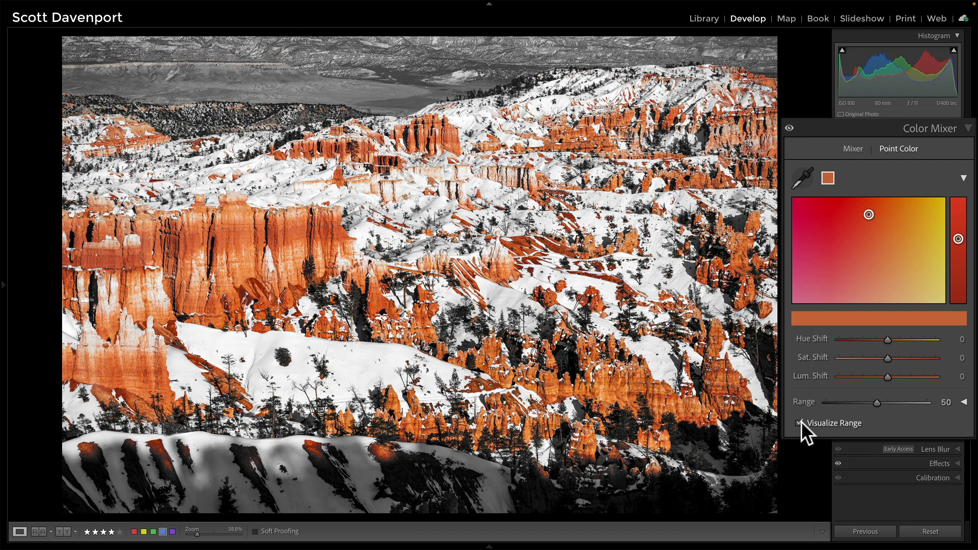
{"action": "left_click", "coordinate": [798, 422]}
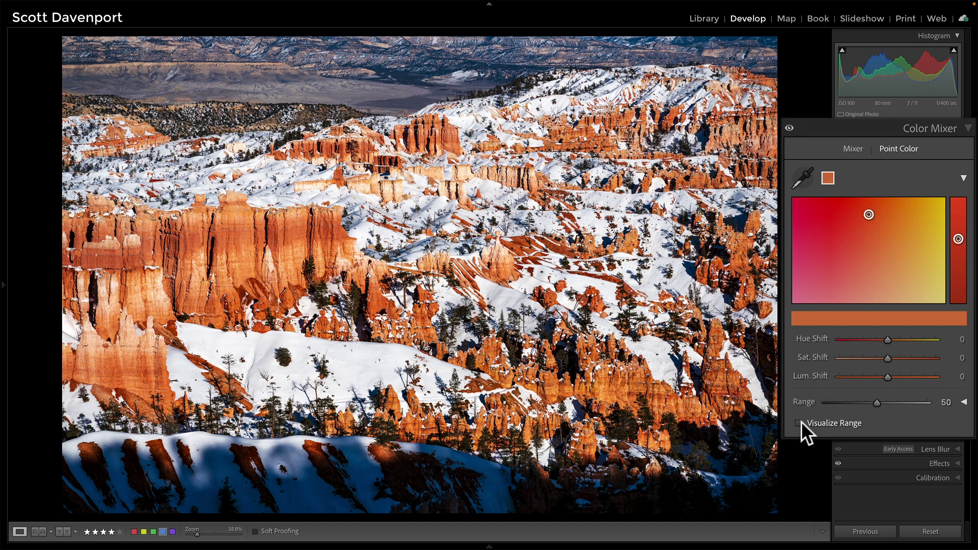
{"action": "left_click", "coordinate": [799, 422]}
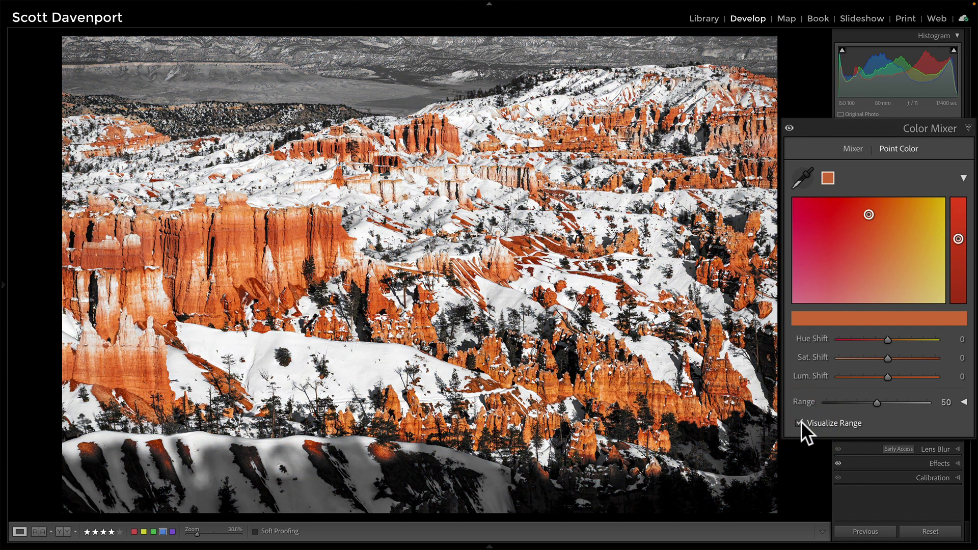
{"action": "mouse_move", "coordinate": [876, 402]}
{"action": "left_mouse_down"}
{"action": "mouse_move", "coordinate": [866, 403]}
{"action": "mouse_move", "coordinate": [908, 403]}
{"action": "mouse_move", "coordinate": [861, 404]}
{"action": "mouse_move", "coordinate": [882, 401]}
{"action": "left_mouse_up"}
{"action": "double_click", "coordinate": [808, 397]}
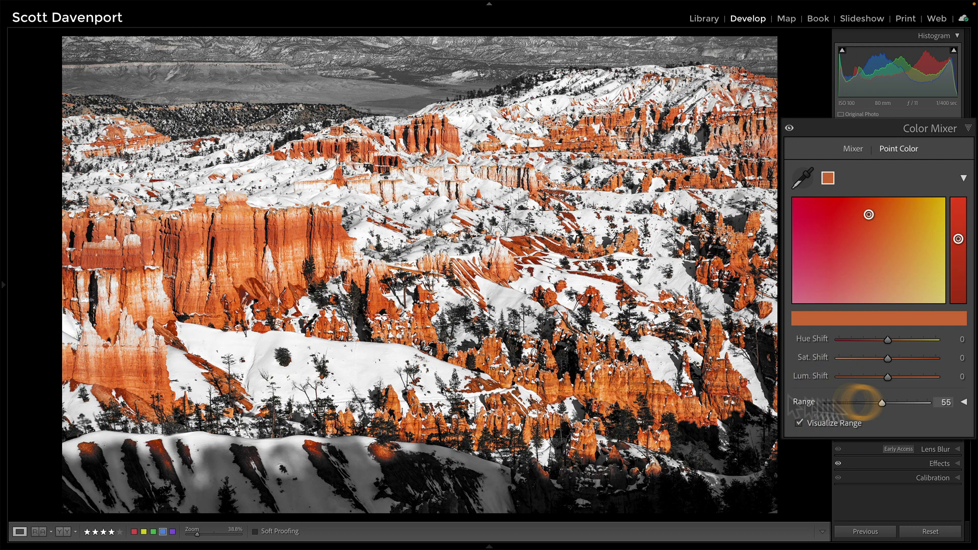
Inspect the cliff at 100% with and without the range visualization, and widen the orange sample's Range to 69.
{"action": "left_click", "coordinate": [273, 260]}
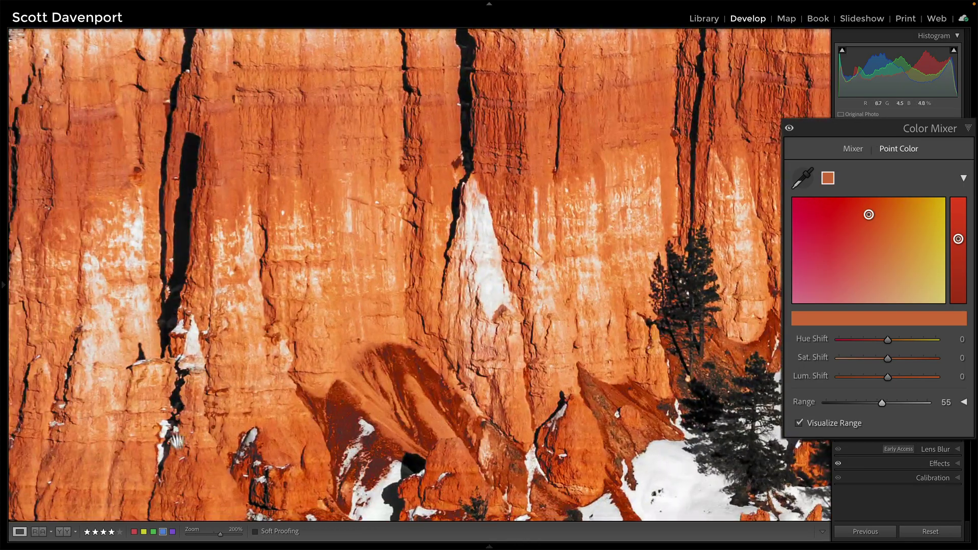
{"action": "left_click", "coordinate": [193, 532]}
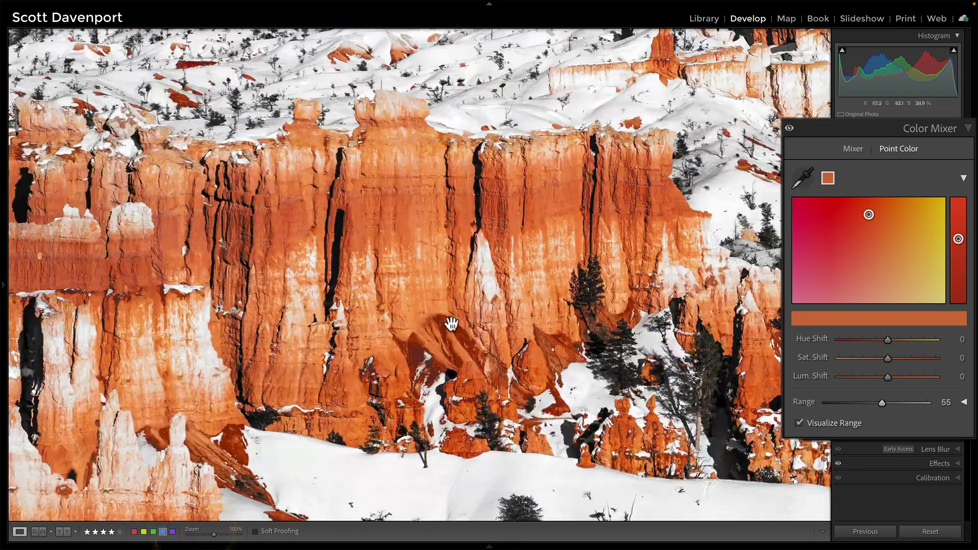
{"action": "left_click", "coordinate": [799, 423]}
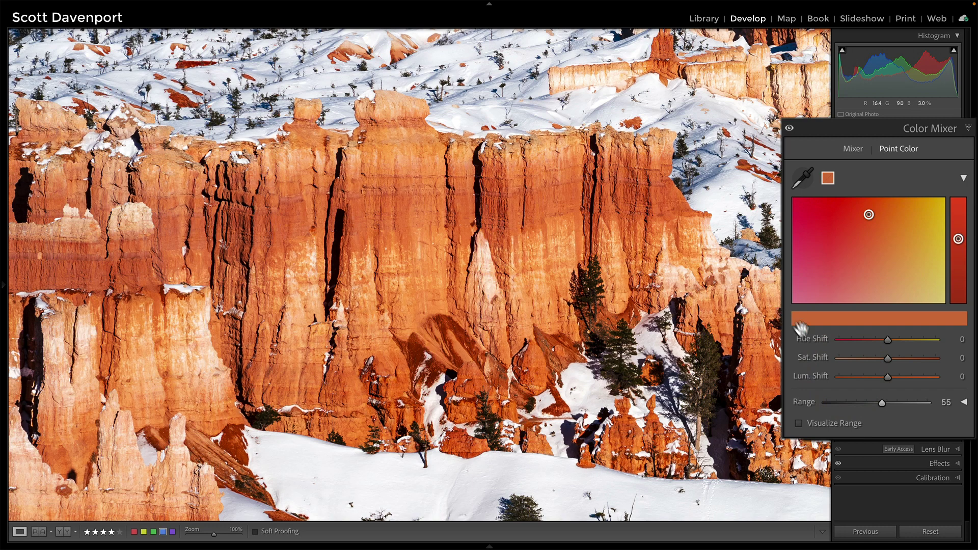
{"action": "left_click", "coordinate": [798, 423]}
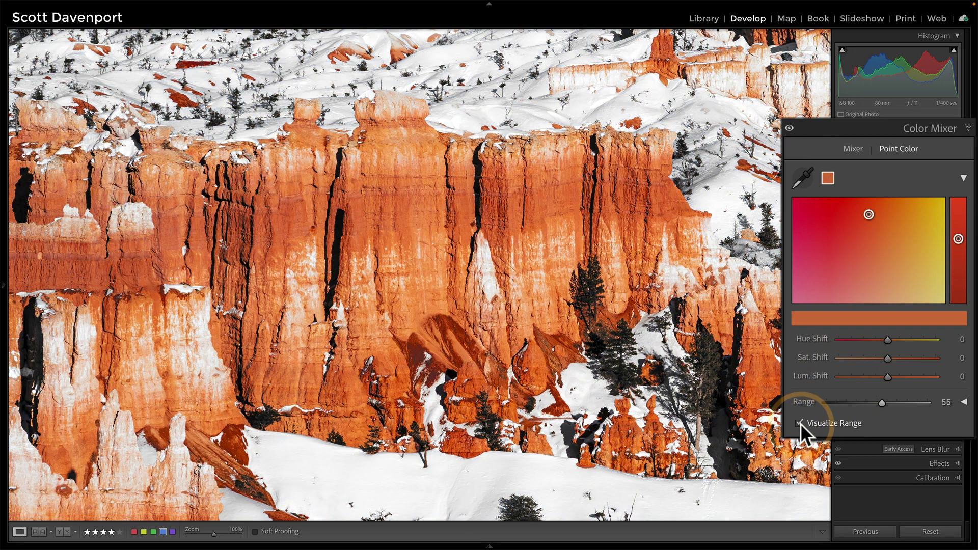
{"action": "mouse_move", "coordinate": [881, 405]}
{"action": "left_mouse_down"}
{"action": "mouse_move", "coordinate": [921, 404]}
{"action": "mouse_move", "coordinate": [799, 411]}
{"action": "mouse_move", "coordinate": [919, 408]}
{"action": "mouse_move", "coordinate": [895, 407]}
{"action": "left_mouse_up"}
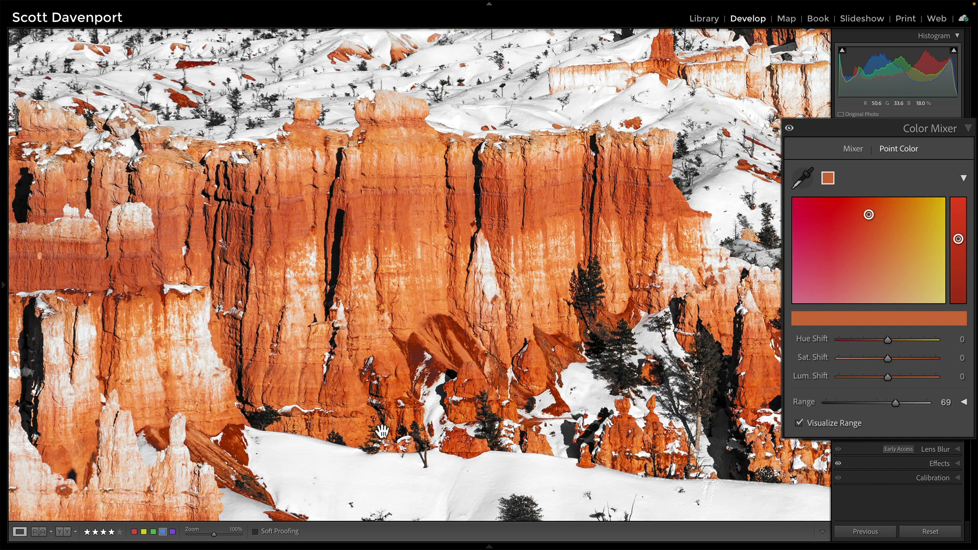
{"action": "key", "text": "z"}
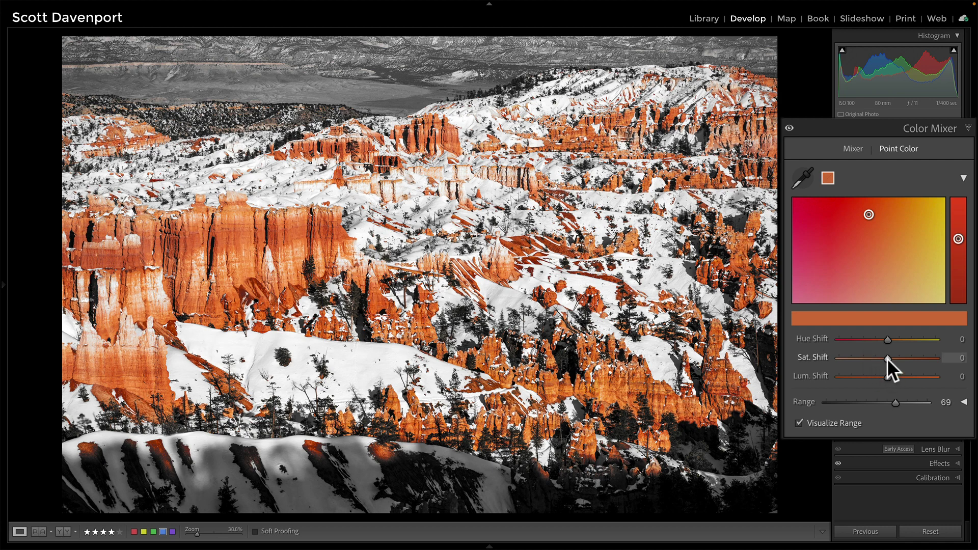
Shift the orange sample's saturation to 5, luminance to -5 and hue to -5.
{"action": "mouse_move", "coordinate": [887, 359]}
{"action": "left_mouse_down"}
{"action": "mouse_move", "coordinate": [918, 359]}
{"action": "mouse_move", "coordinate": [887, 358]}
{"action": "mouse_move", "coordinate": [881, 374]}
{"action": "mouse_move", "coordinate": [892, 375]}
{"action": "mouse_move", "coordinate": [883, 375]}
{"action": "left_mouse_up"}
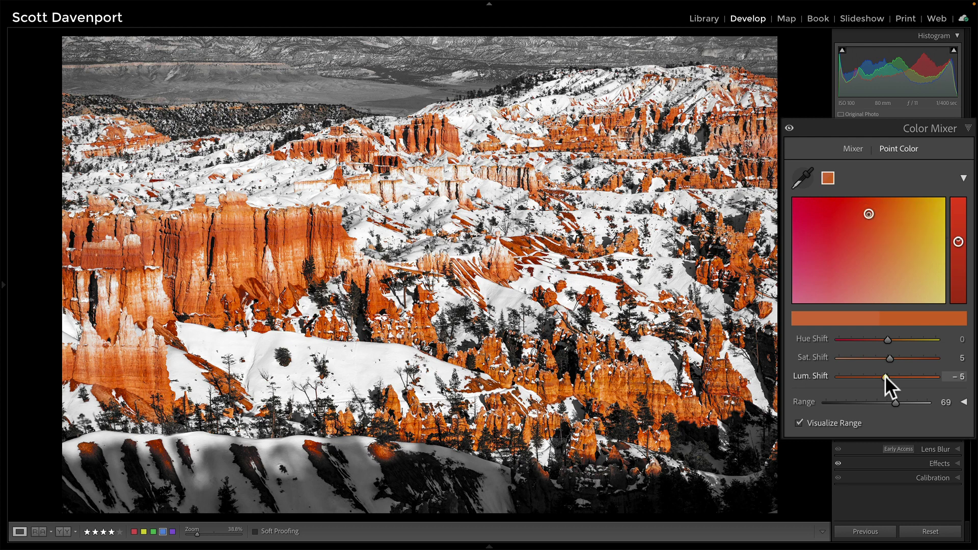
{"action": "left_click", "coordinate": [890, 357]}
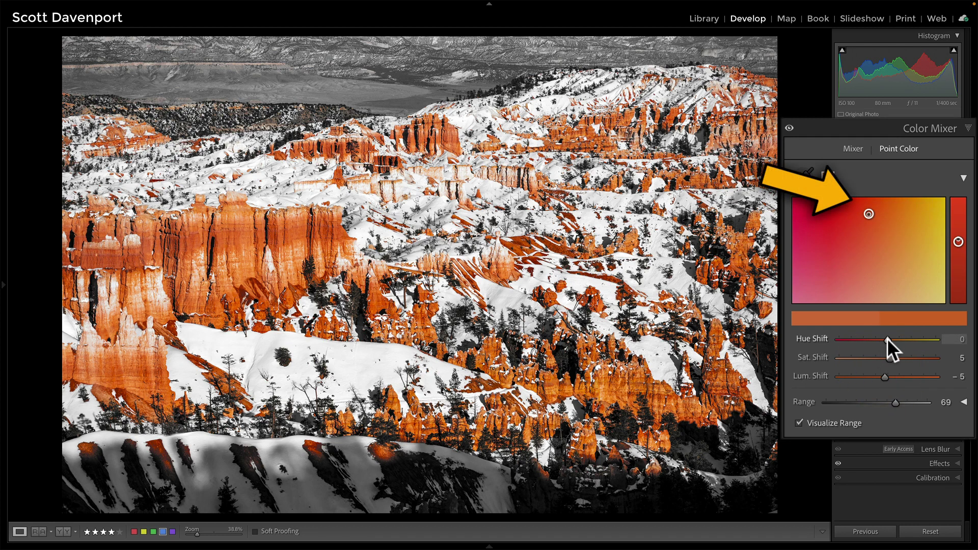
{"action": "mouse_move", "coordinate": [887, 338]}
{"action": "left_mouse_down"}
{"action": "mouse_move", "coordinate": [900, 339]}
{"action": "mouse_move", "coordinate": [883, 338]}
{"action": "left_mouse_up"}
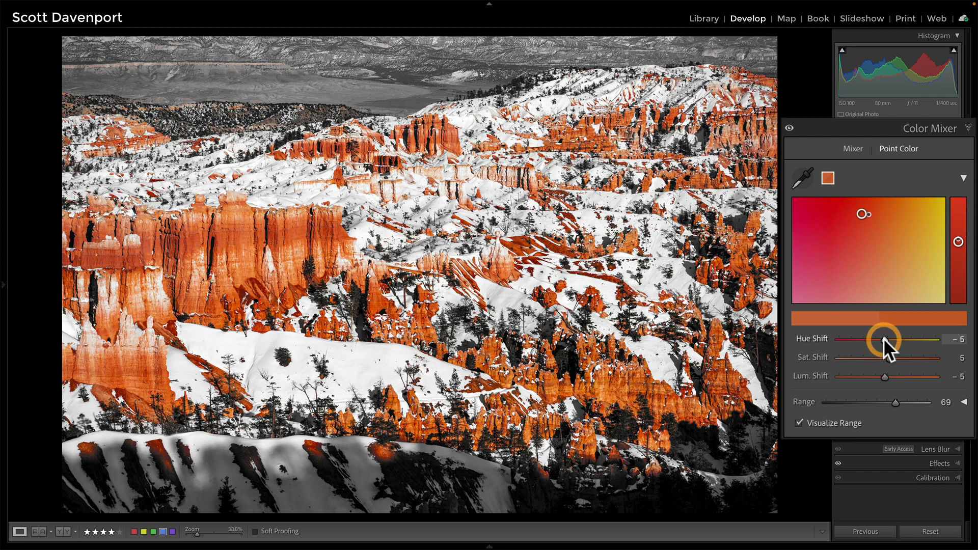
Turn off the range visualization and compare the photo with and without the Color Mixer adjustments.
{"action": "left_click", "coordinate": [789, 128]}
{"action": "left_click", "coordinate": [798, 423]}
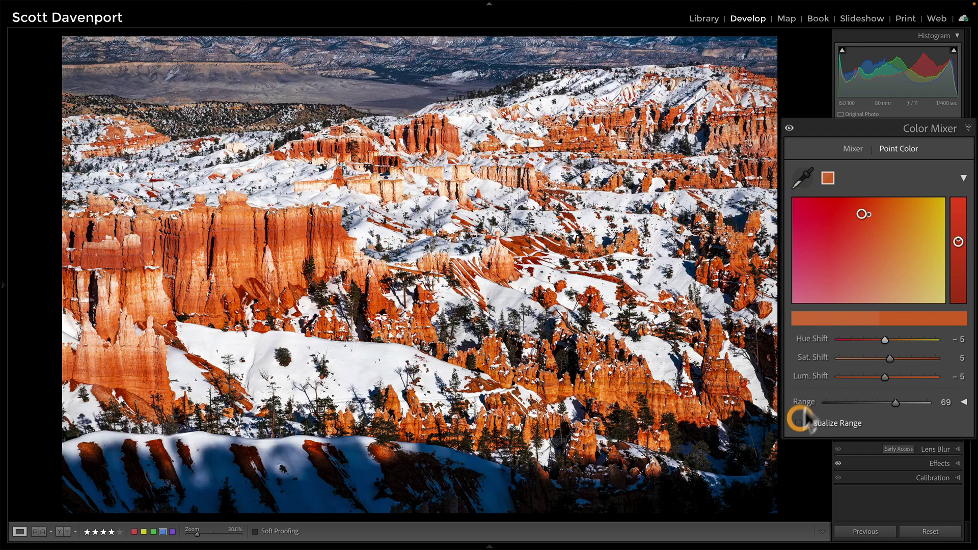
{"action": "left_click", "coordinate": [788, 128]}
{"action": "left_click", "coordinate": [789, 128]}
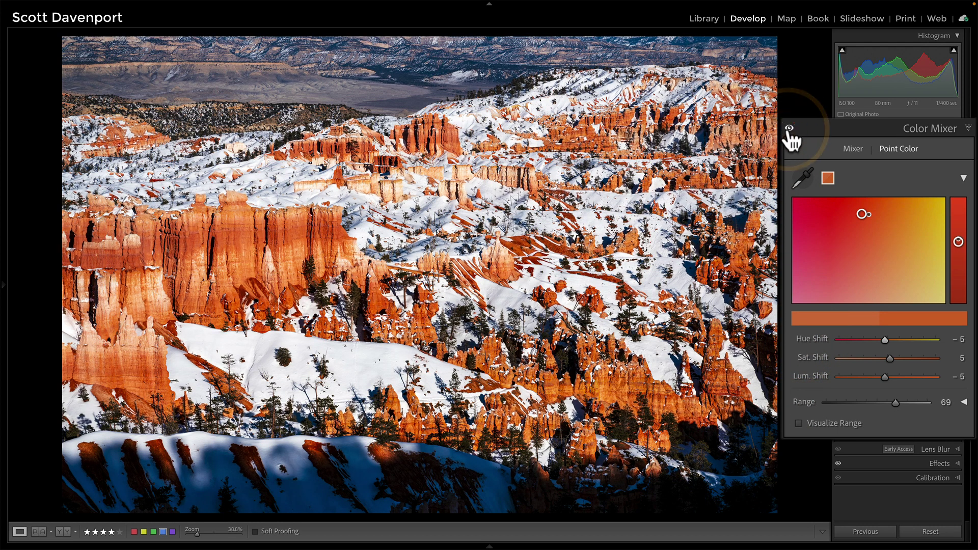
{"action": "left_click", "coordinate": [789, 128]}
{"action": "left_click", "coordinate": [789, 129]}
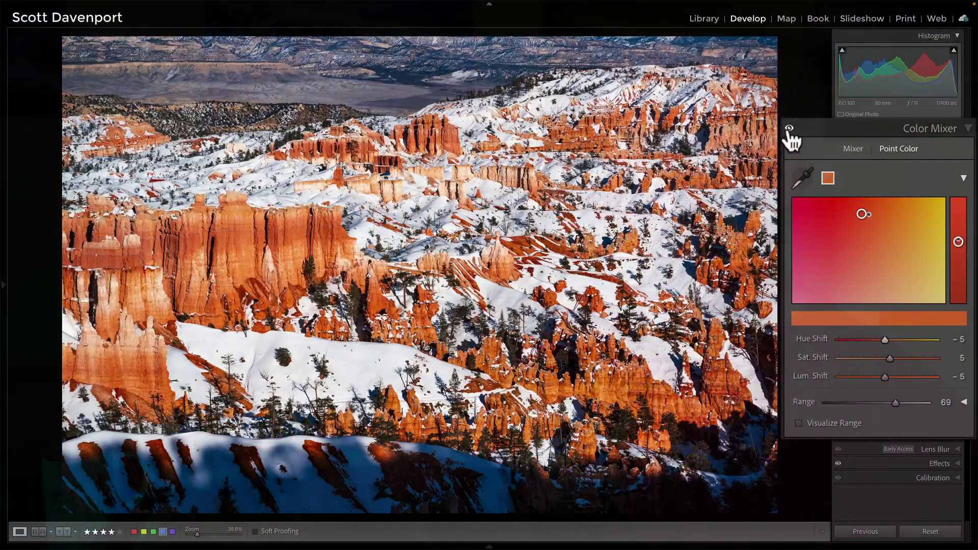
Add a second point color sample from the blue shadowed snow in the foreground and check its affected range.
{"action": "left_click", "coordinate": [802, 178]}
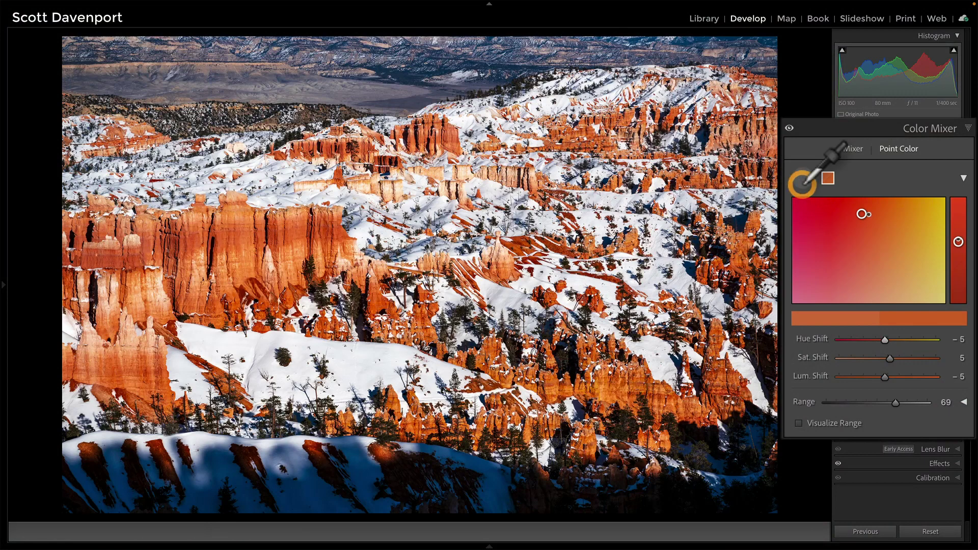
{"action": "left_click", "coordinate": [358, 461]}
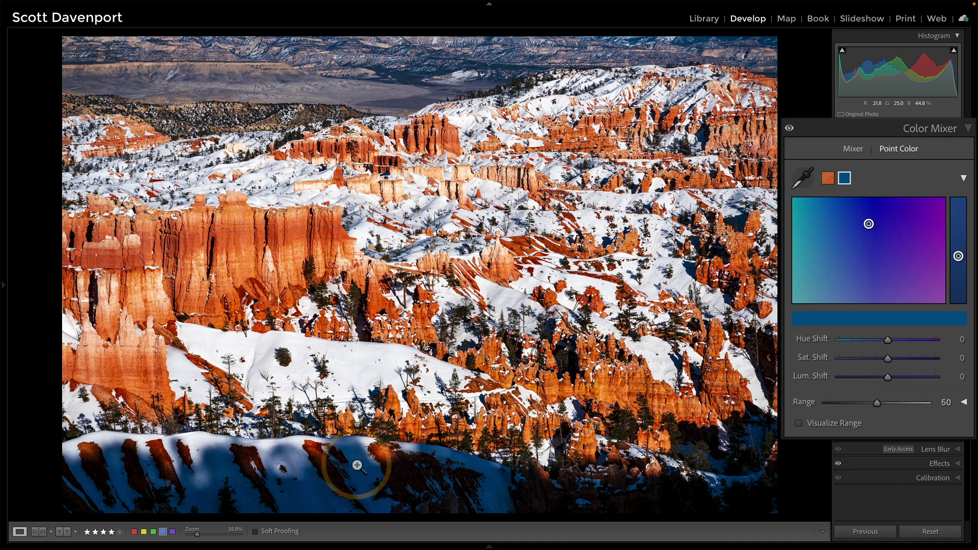
{"action": "left_click", "coordinate": [798, 423]}
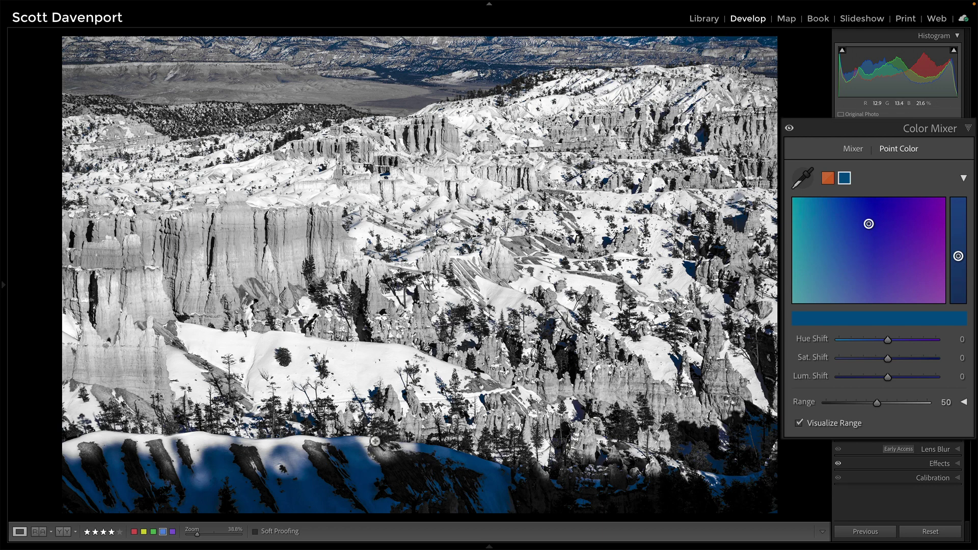
{"action": "left_click", "coordinate": [800, 421]}
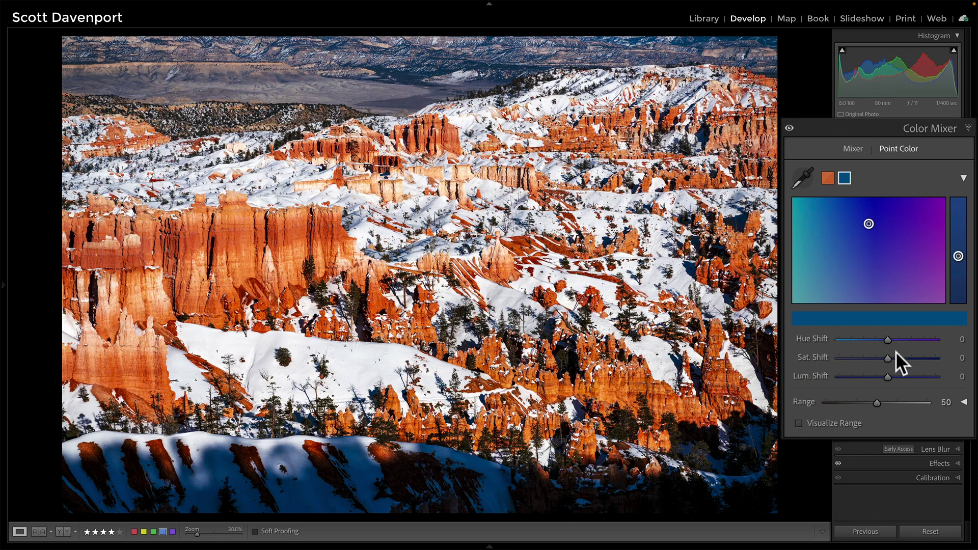
Set the blue sample's saturation shift to -59 and compare the photo with and without the Color Mixer adjustments.
{"action": "mouse_move", "coordinate": [887, 358]}
{"action": "left_mouse_down"}
{"action": "mouse_move", "coordinate": [854, 354]}
{"action": "mouse_move", "coordinate": [884, 331]}
{"action": "left_mouse_up"}
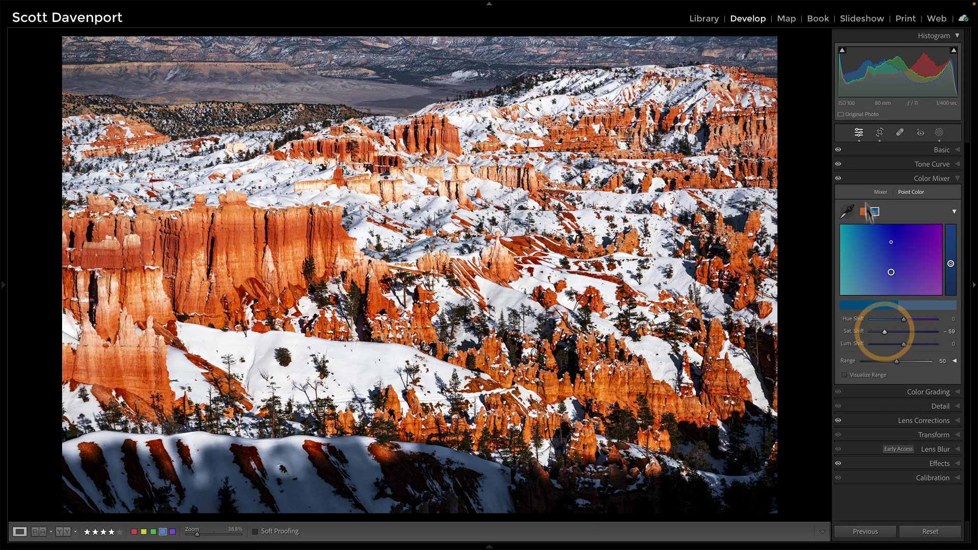
{"action": "left_click", "coordinate": [838, 179]}
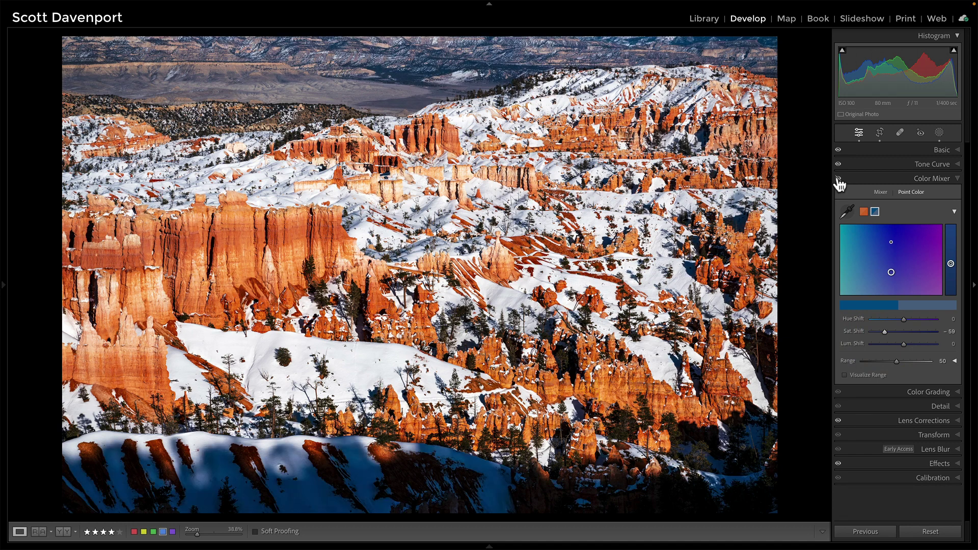
{"action": "left_click", "coordinate": [837, 179]}
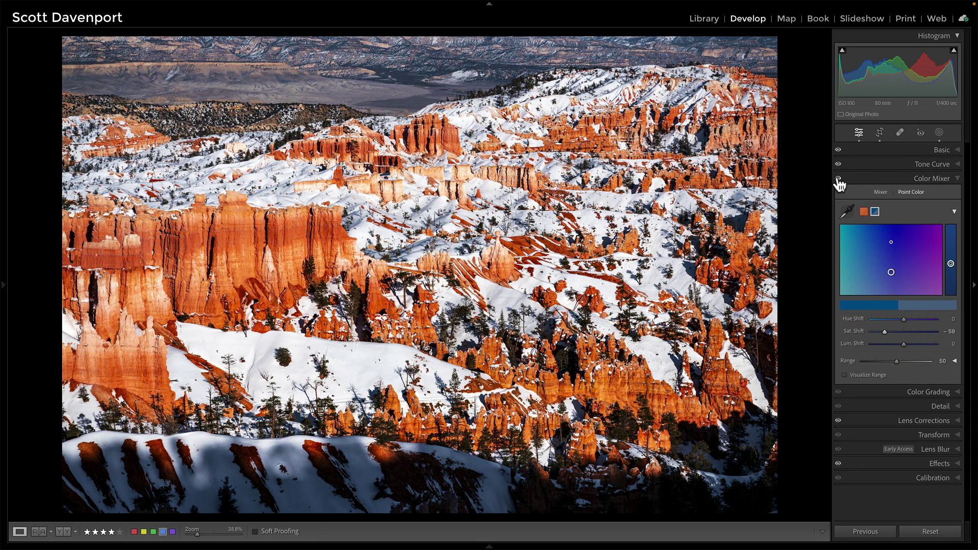